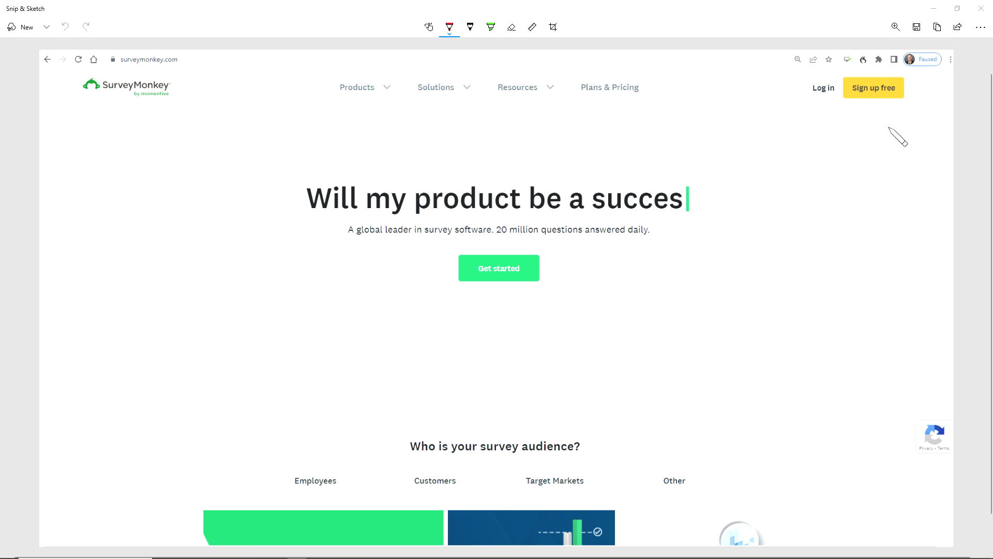
# Step: Switch from Snip & Sketch to the Chrome window showing the SurveyMonkey dashboard
pyautogui.hotkey('alt', 'Tab')
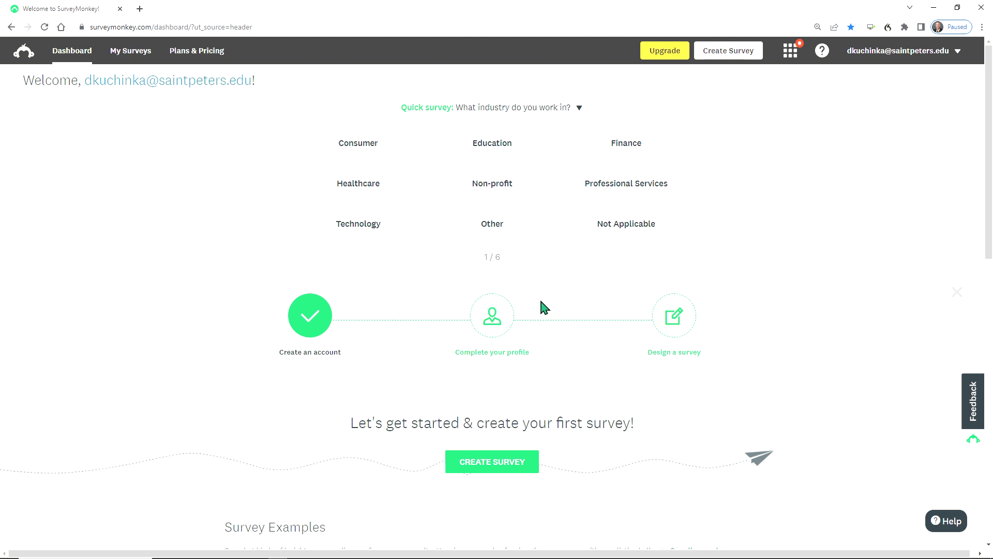
# Step: Begin creating a new survey from the SurveyMonkey dashboard
pyautogui.click(492, 467)
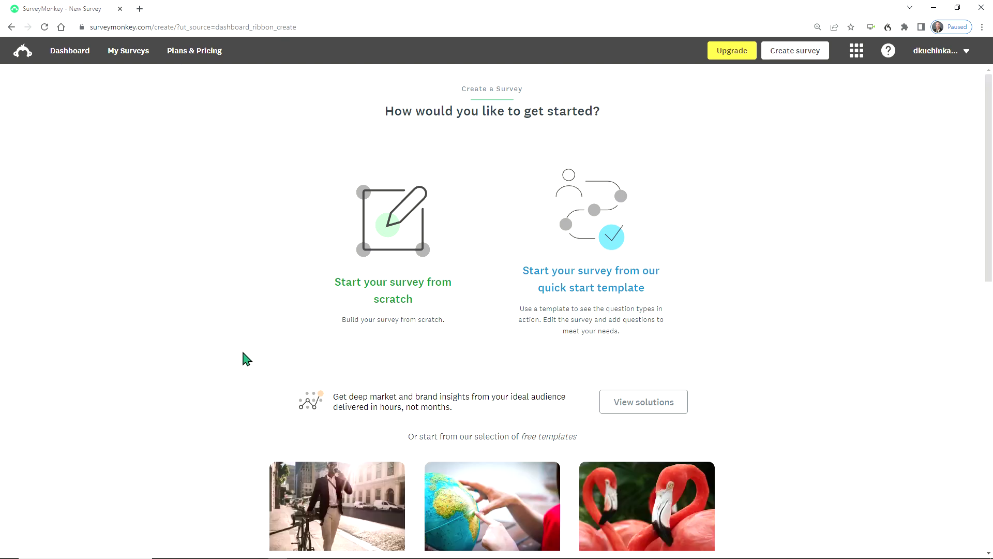
# Step: Create a blank survey from scratch titled TEST
pyautogui.click(433, 229)
pyautogui.write('TEST')
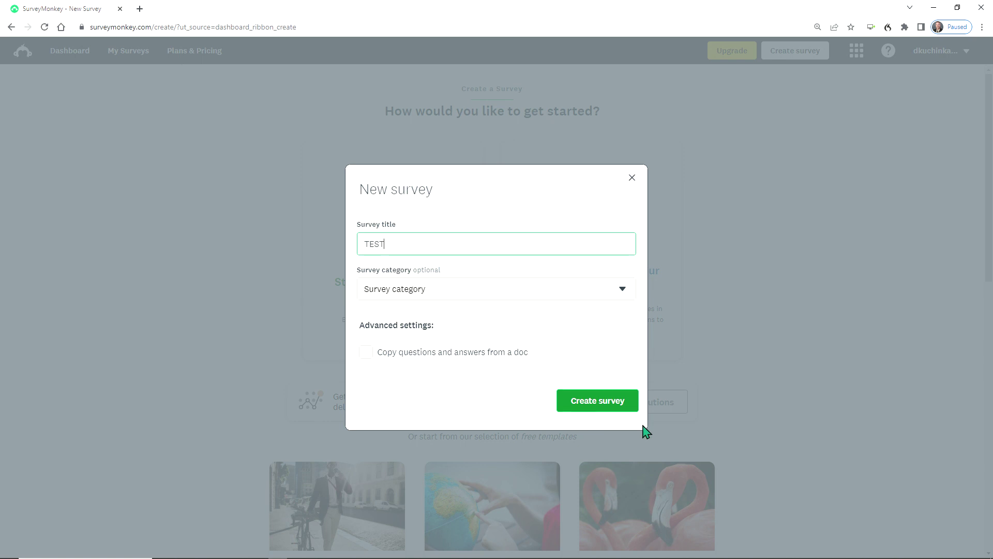
pyautogui.click(592, 404)
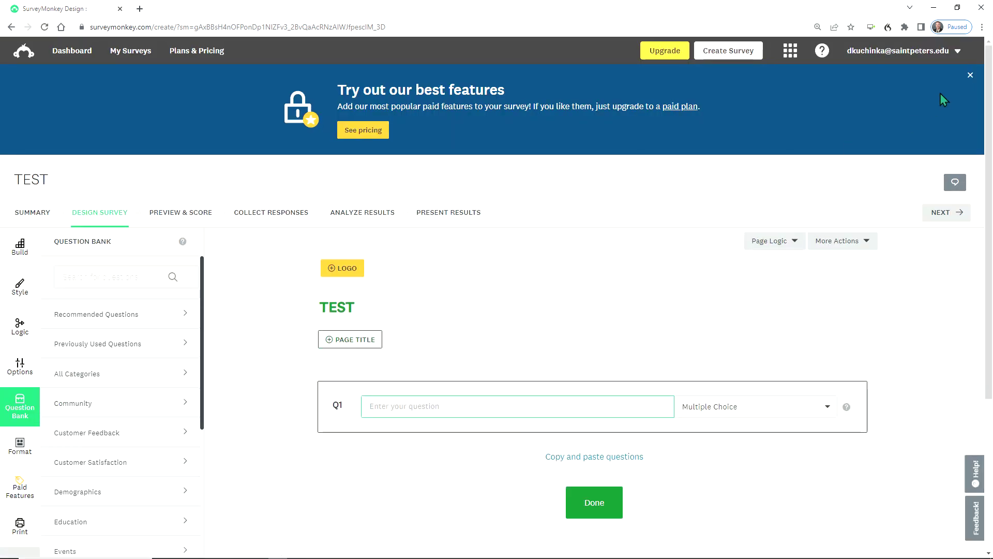
# Step: Dismiss the paid-features banner and enter 'test' as question 1's text
pyautogui.click(971, 75)
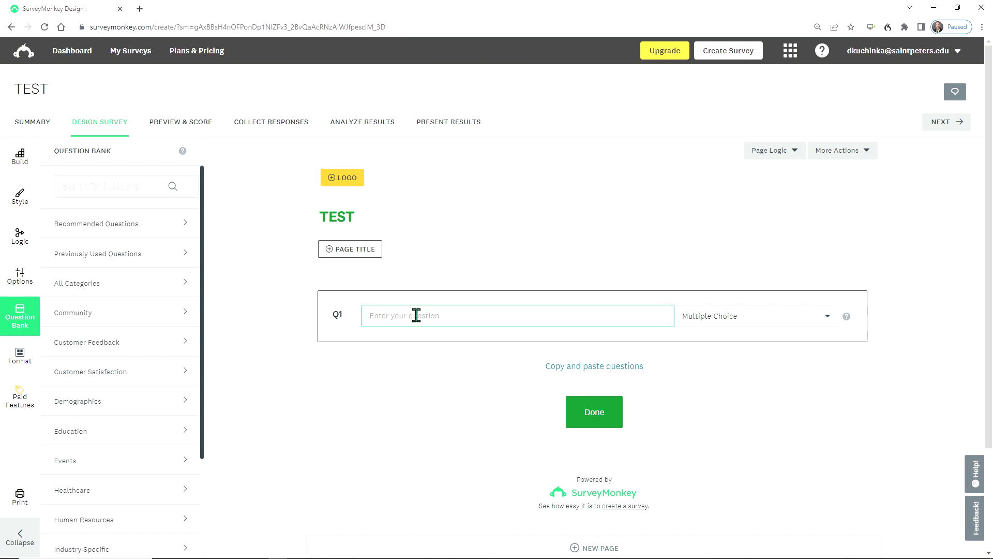
pyautogui.write('ts')
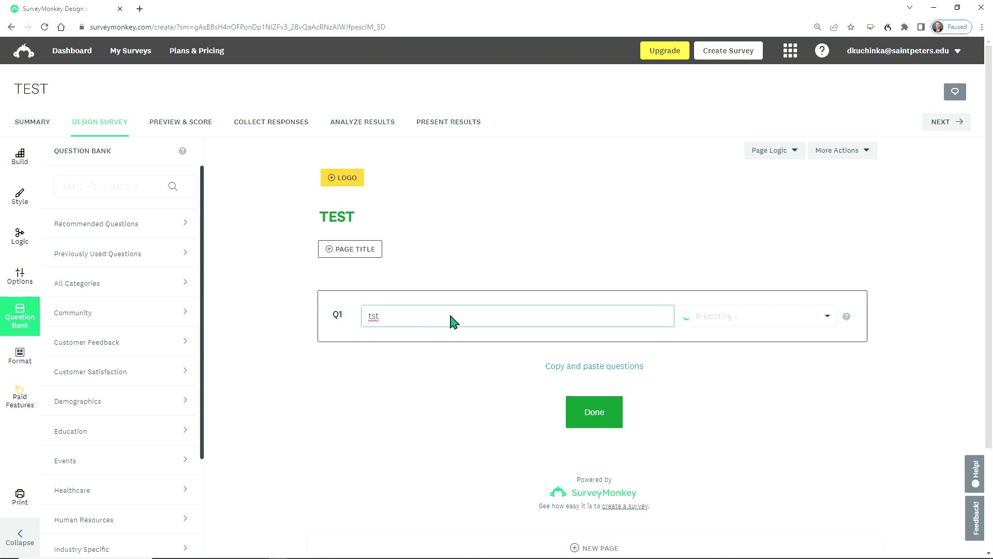
pyautogui.press('BackSpace')
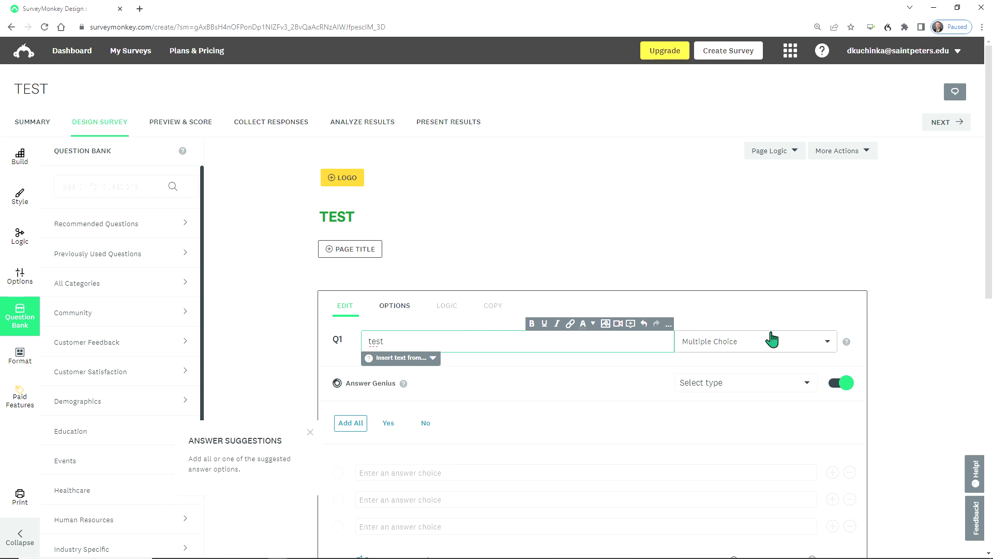
pyautogui.scroll(-1, 830, 279)
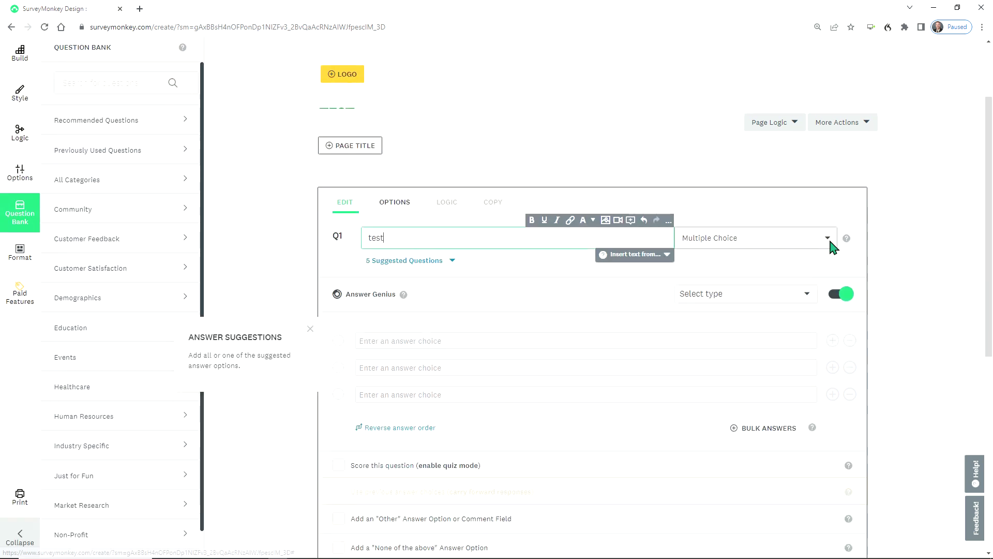
# Step: Keep Multiple Choice as question 1's type and select its first answer field
pyautogui.click(829, 240)
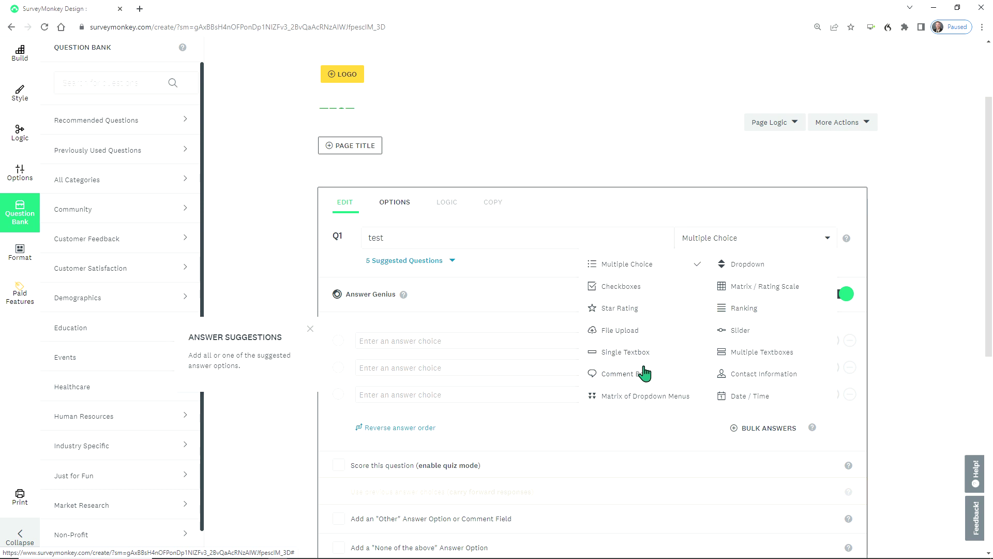
pyautogui.click(618, 265)
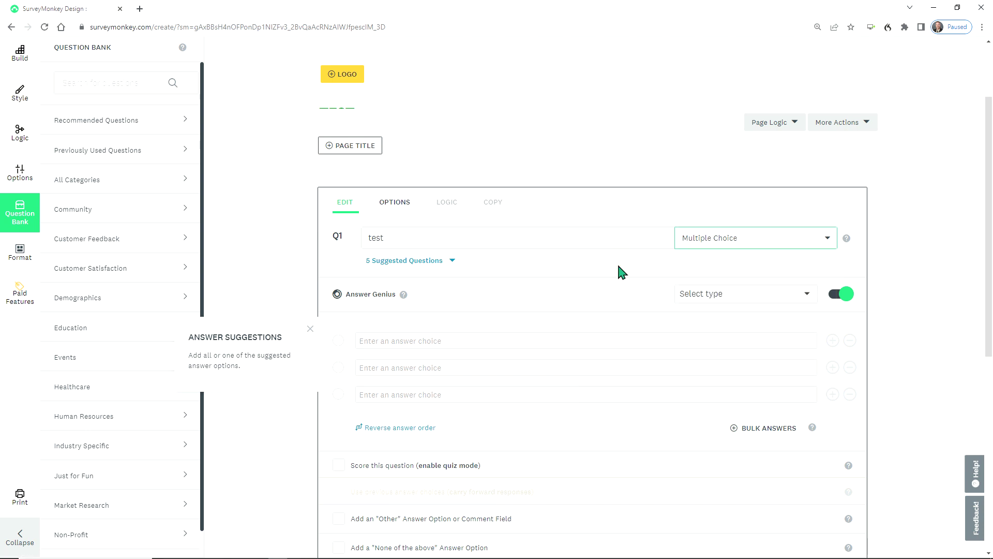
pyautogui.click(417, 341)
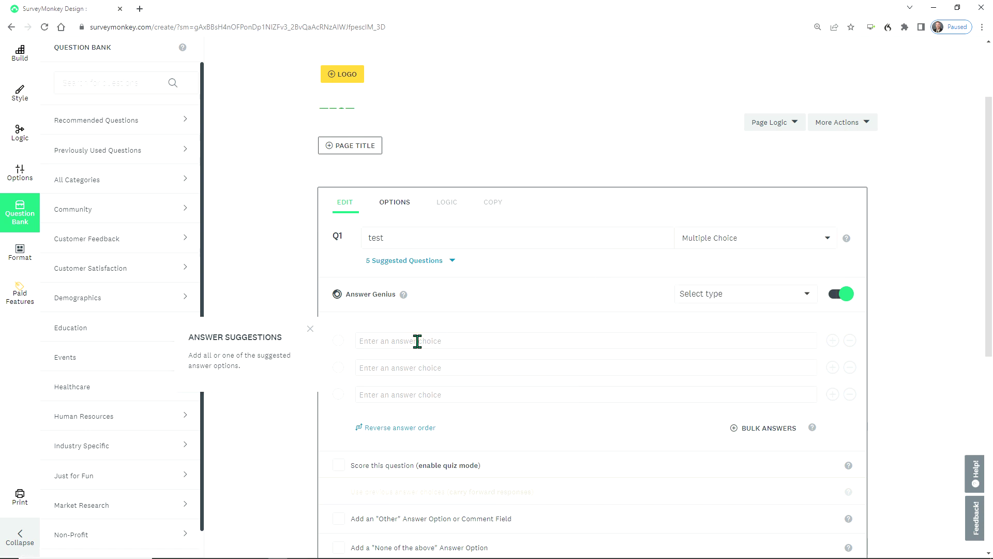
pyautogui.click(420, 342)
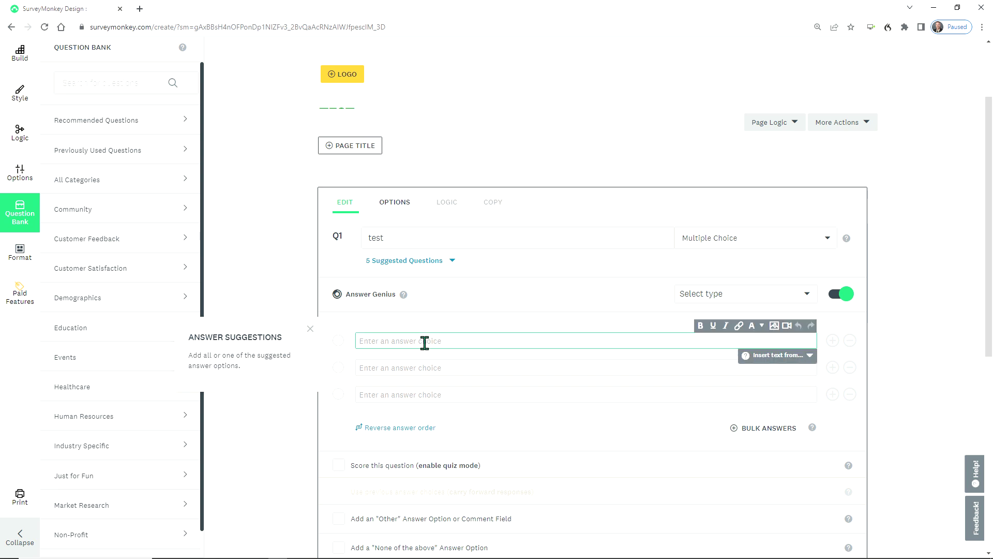
pyautogui.scroll(-3, 551, 416)
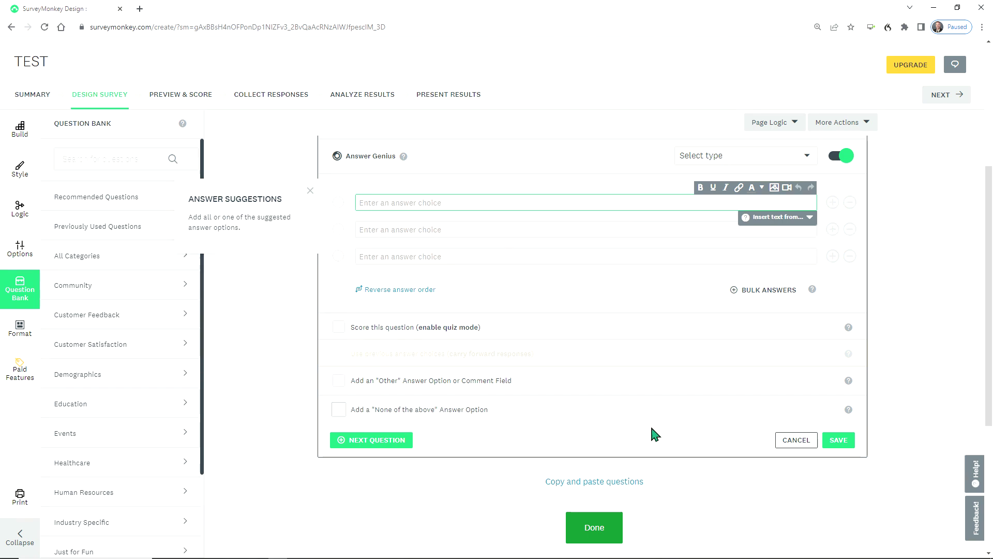
# Step: Give question 1 the answer choice 'test', save it, and add question 2
pyautogui.click(839, 441)
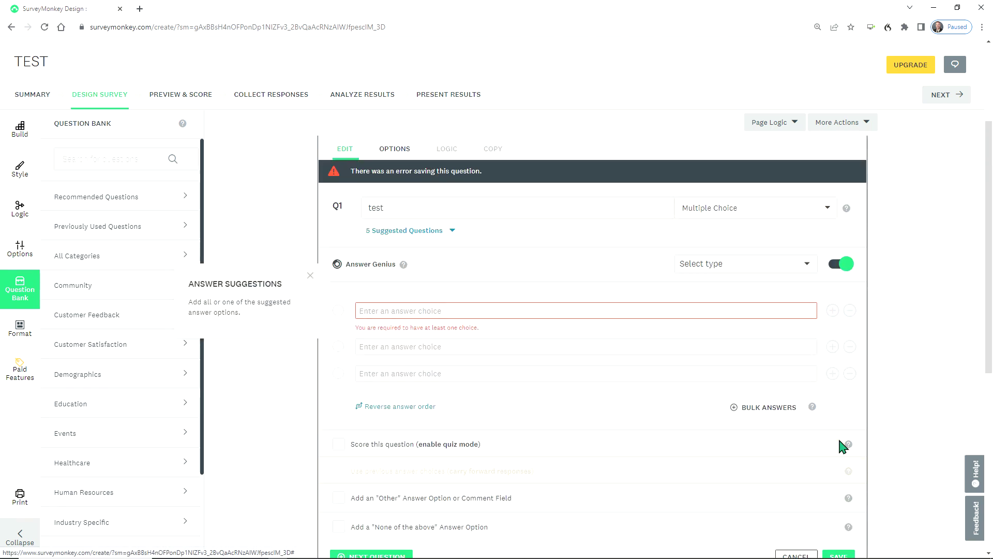
pyautogui.click(411, 310)
pyautogui.write('test')
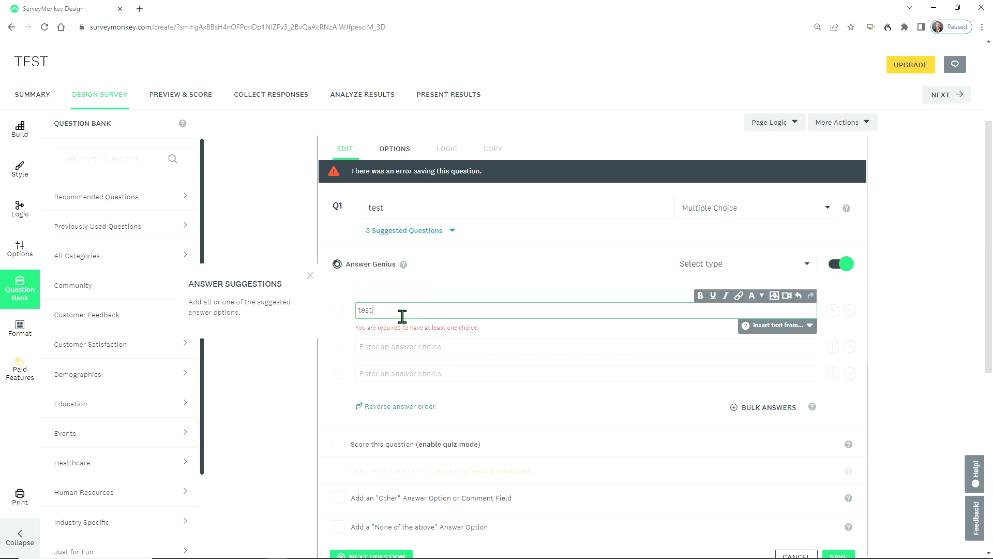
pyautogui.click(771, 487)
pyautogui.scroll(-2, 822, 494)
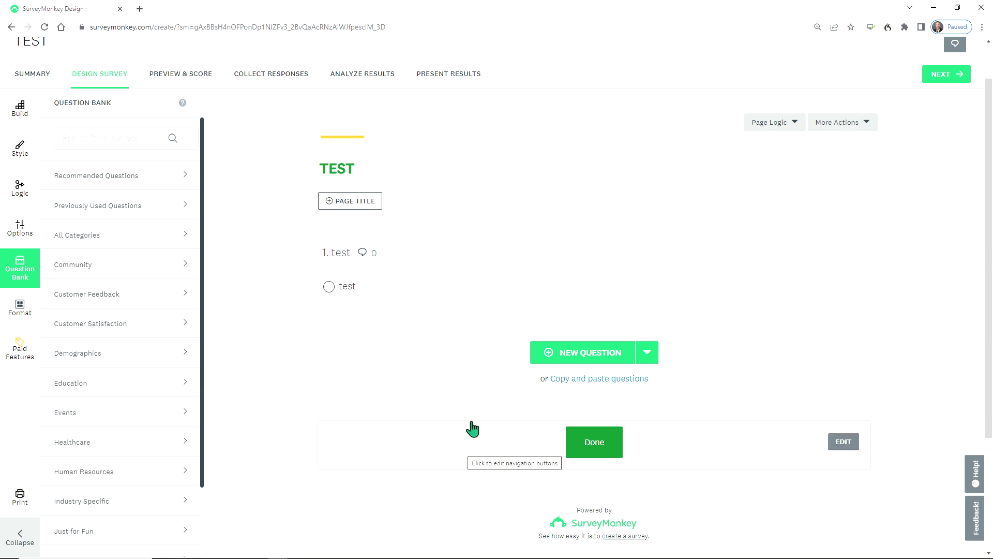
pyautogui.click(575, 353)
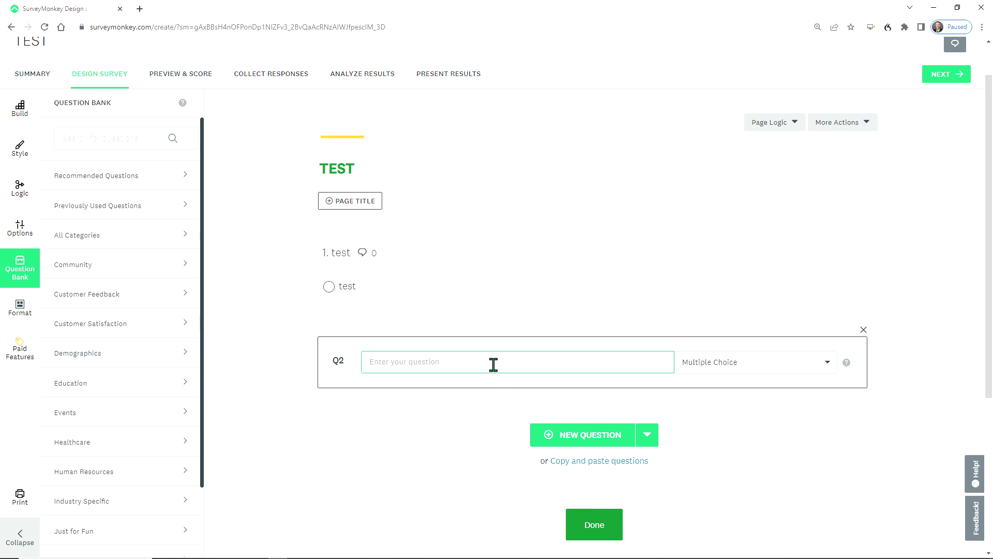
# Step: Add the Demographics question bank's 'What is your age?' as question 2
pyautogui.click(828, 364)
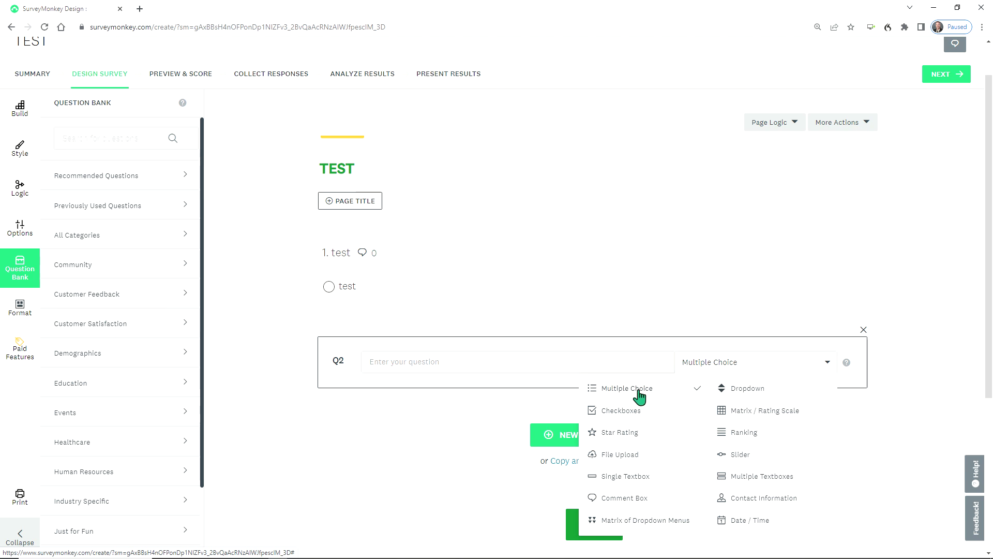
pyautogui.click(83, 357)
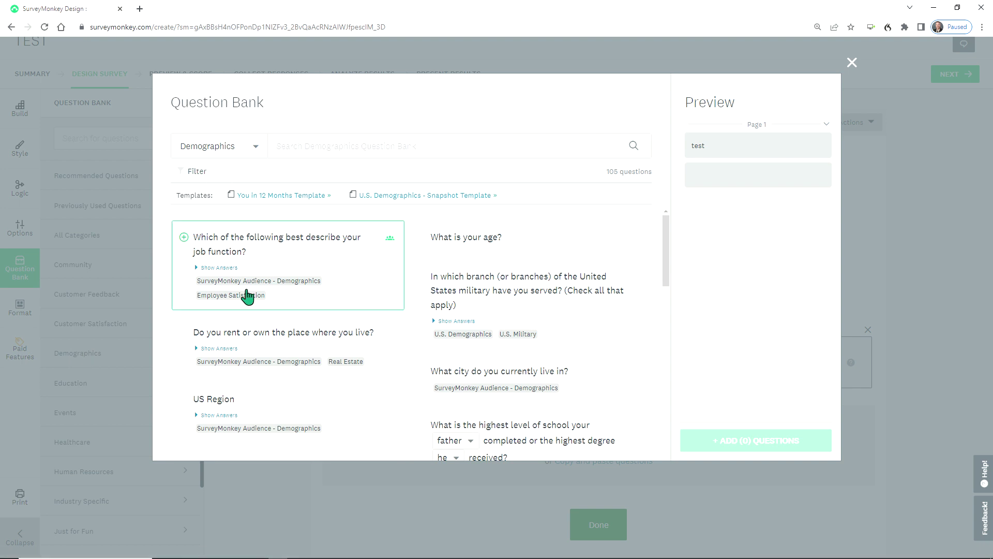
pyautogui.click(480, 239)
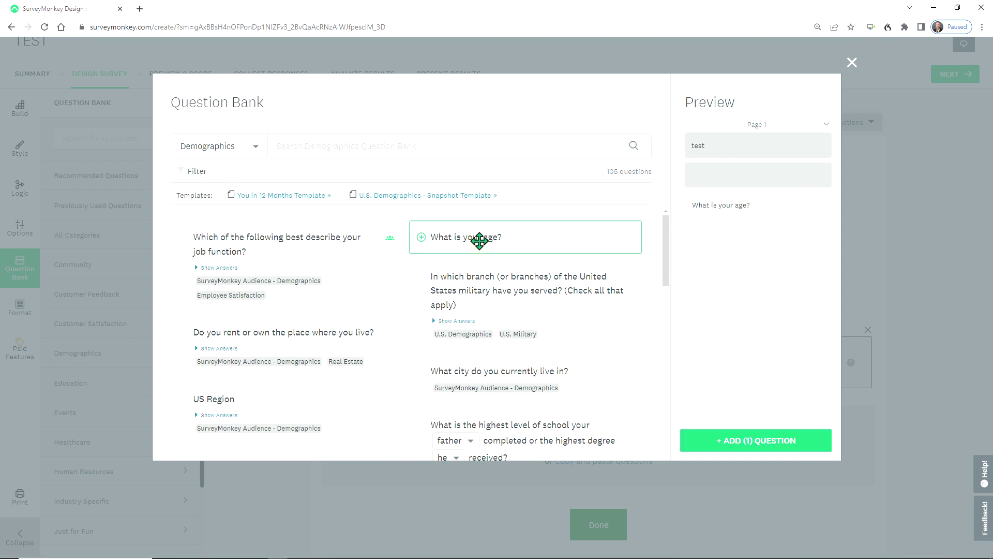
pyautogui.click(760, 449)
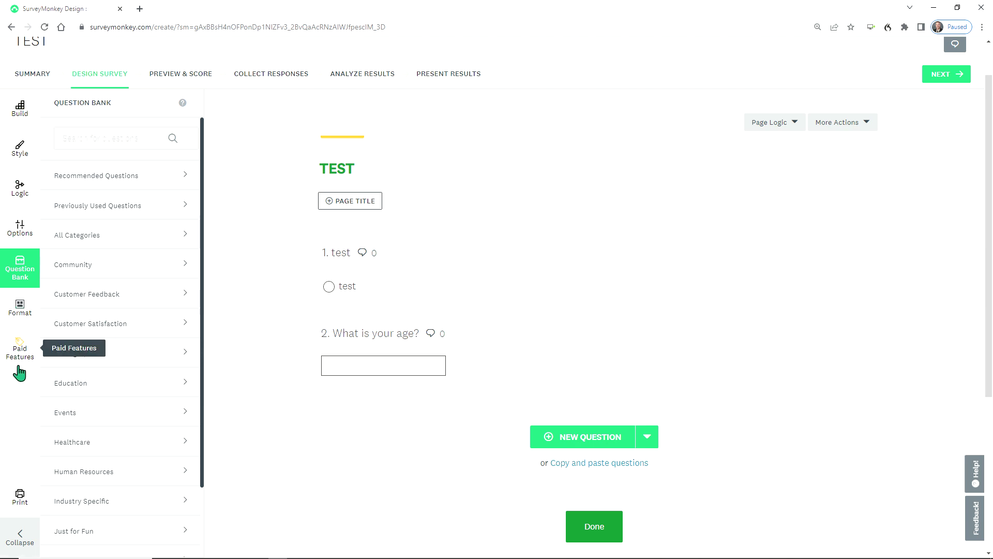
# Step: Try the One Question at a Time format, revert to Classic, and open Preview & Score
pyautogui.click(24, 310)
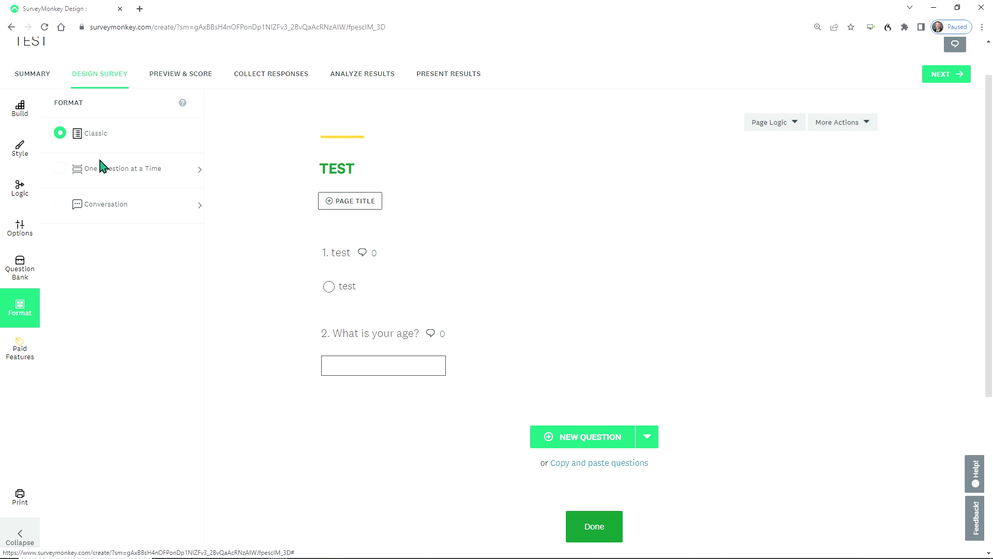
pyautogui.click(61, 169)
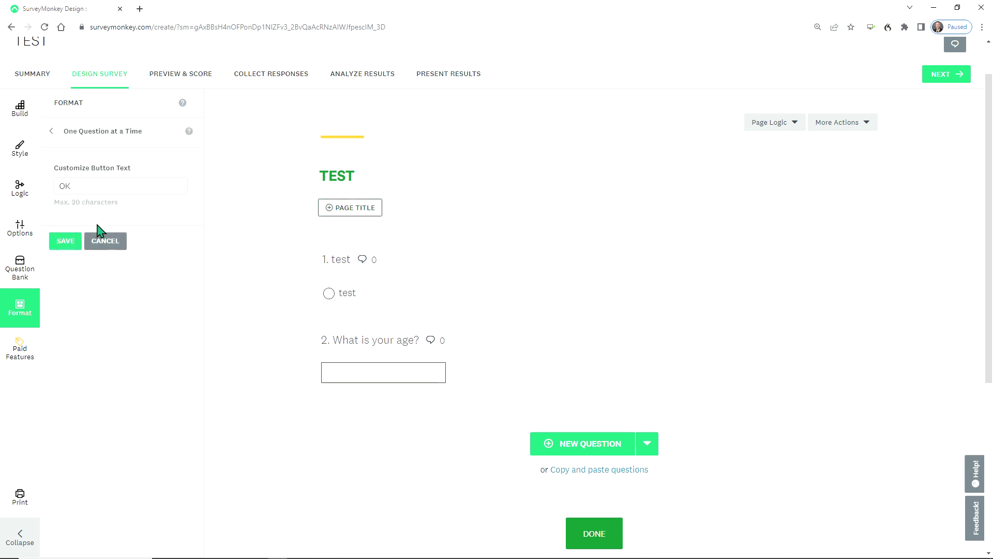
pyautogui.click(106, 241)
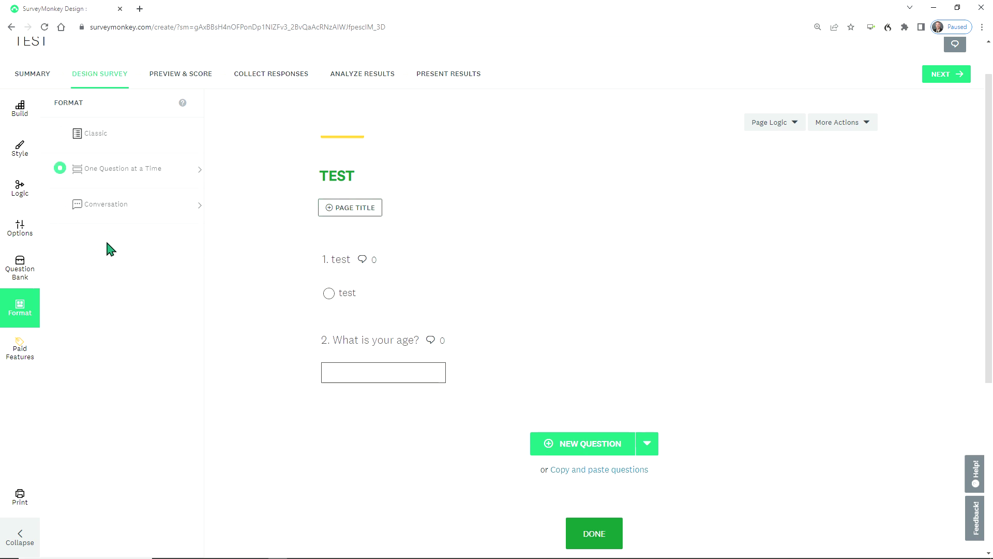
pyautogui.click(61, 134)
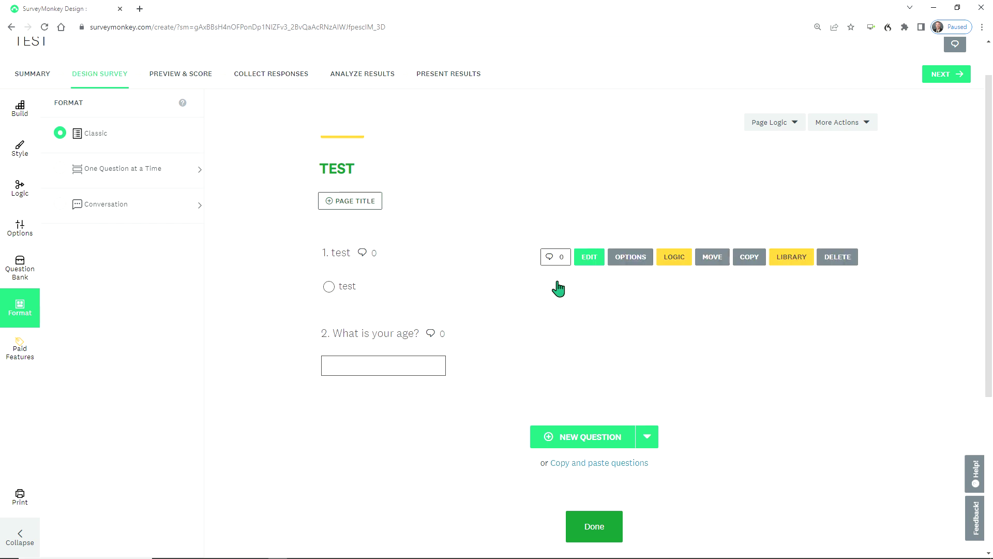
pyautogui.click(172, 77)
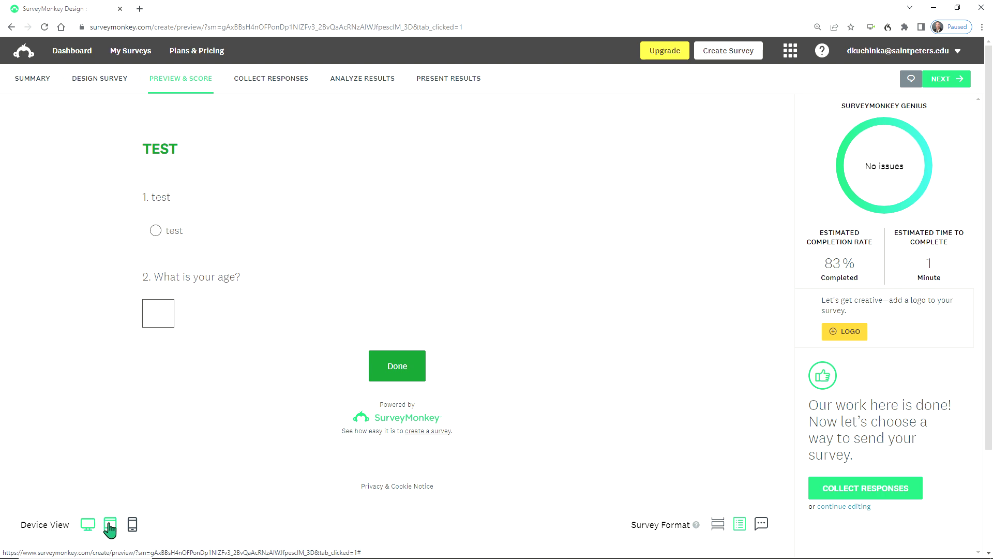
# Step: Preview the TEST survey in tablet and phone views, then go to Collect Responses
pyautogui.click(109, 524)
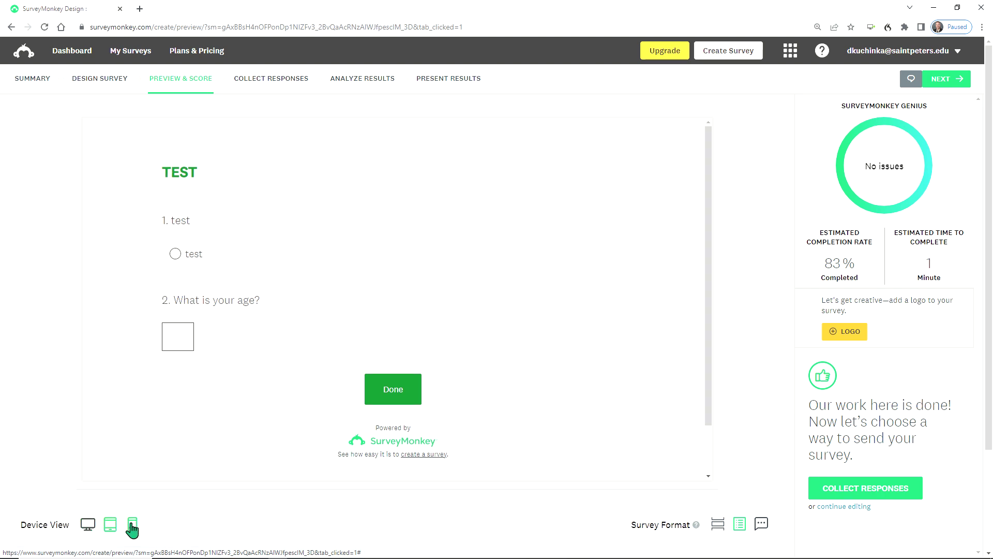
pyautogui.click(133, 525)
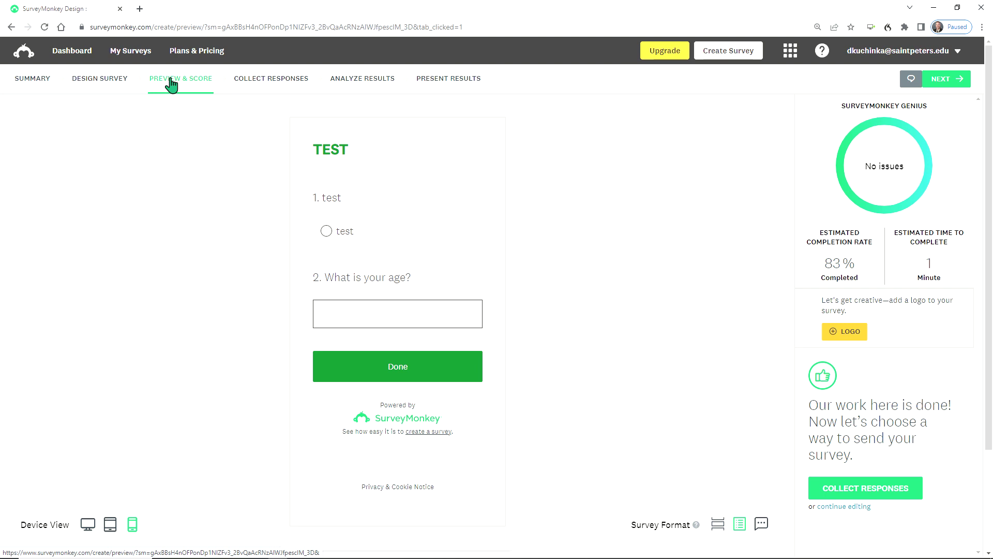
pyautogui.click(251, 84)
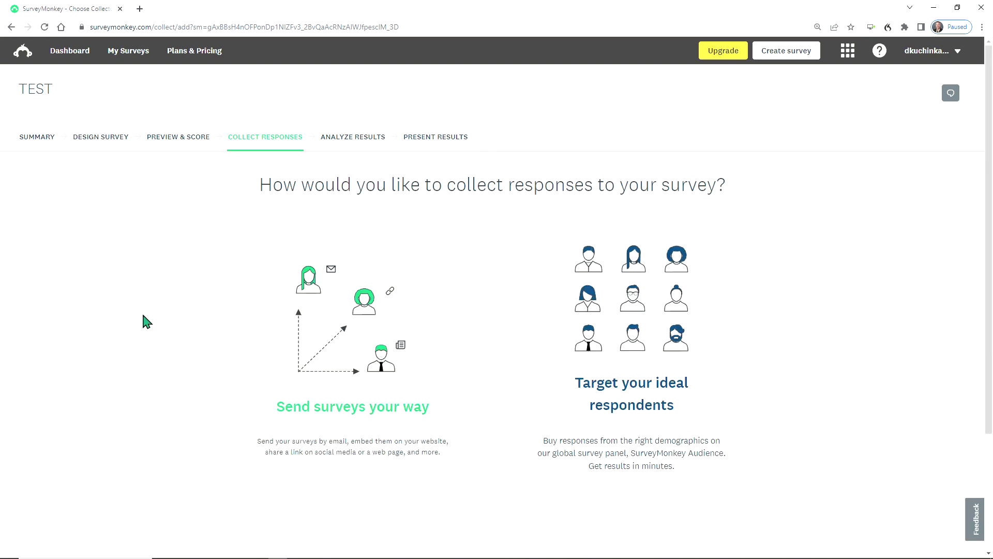
# Step: Create a shareable web link collector under Send surveys your way
pyautogui.click(369, 313)
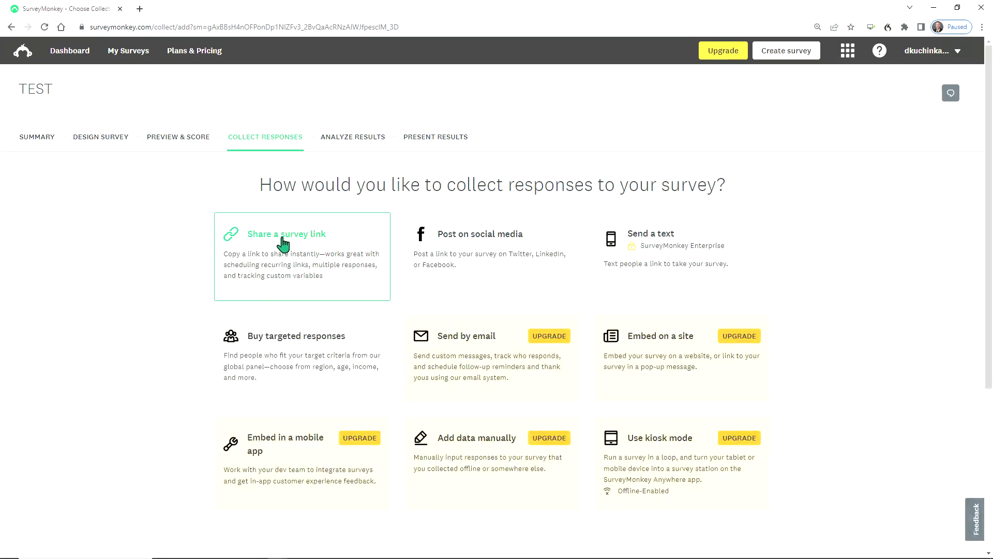
pyautogui.click(284, 241)
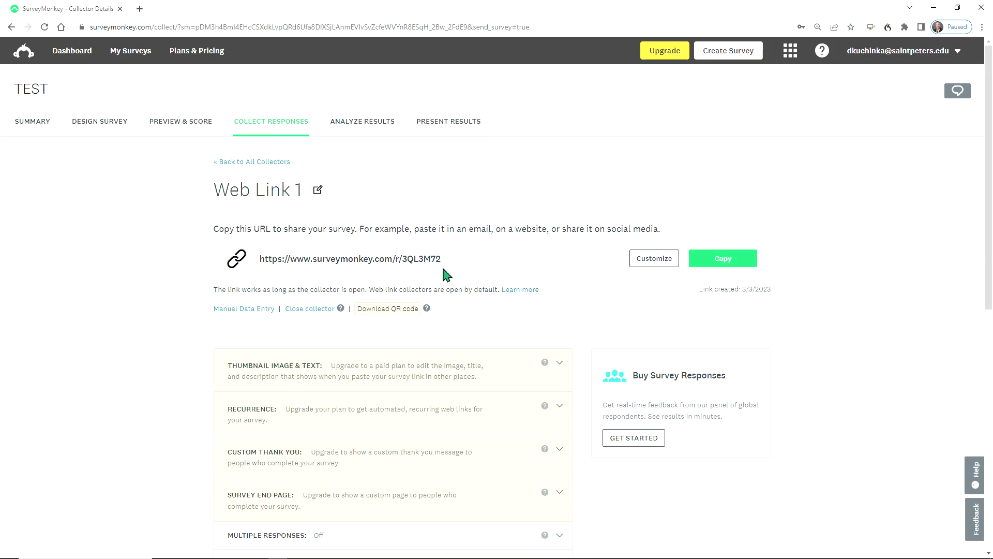
# Step: Review the Multiple Responses and Anonymous Responses settings, then open Analyze Results
pyautogui.scroll(-4, 827, 331)
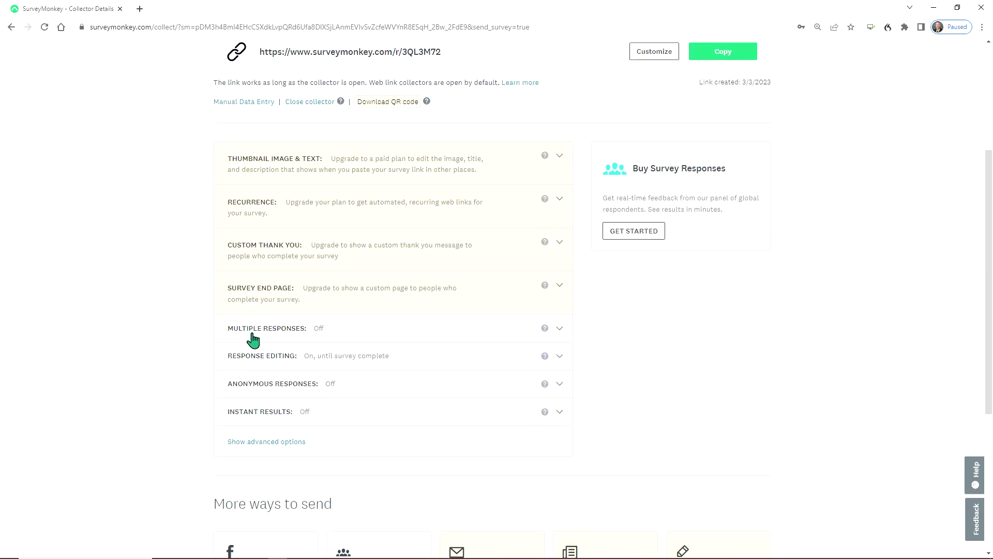
pyautogui.click(546, 328)
pyautogui.click(560, 385)
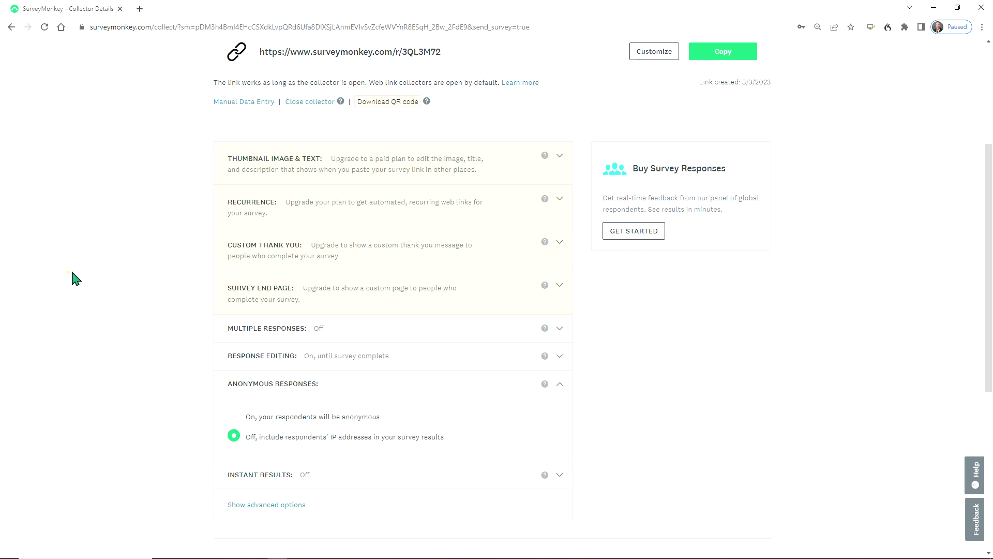
pyautogui.scroll(3, 655, 362)
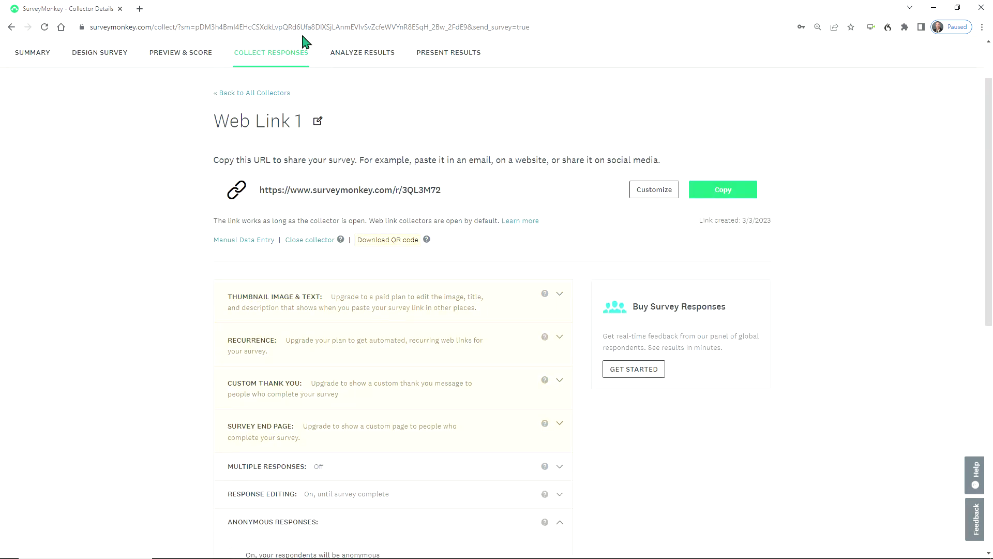
pyautogui.click(355, 54)
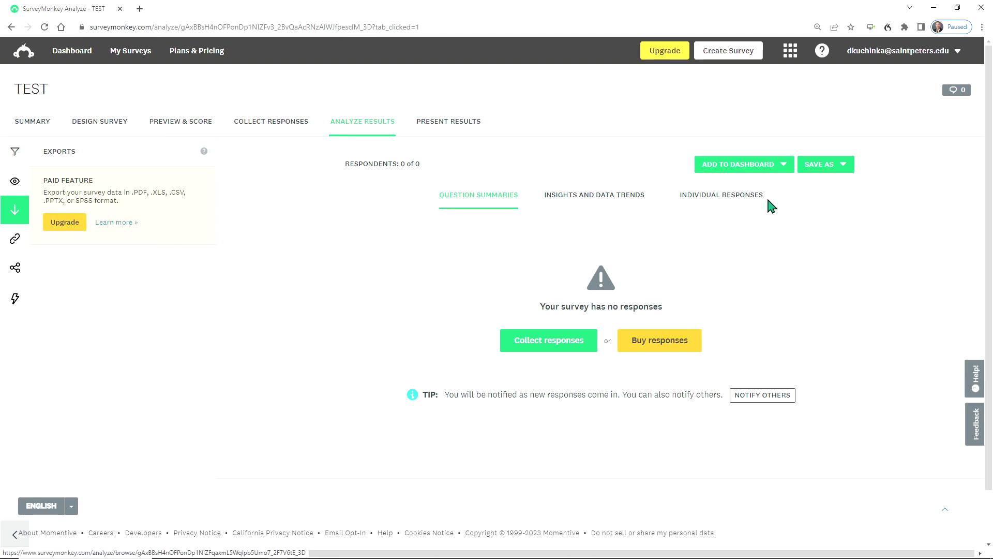
# Step: Check the TEST results' Insights and Data Trends and Individual Responses, then return to Design Survey
pyautogui.click(591, 197)
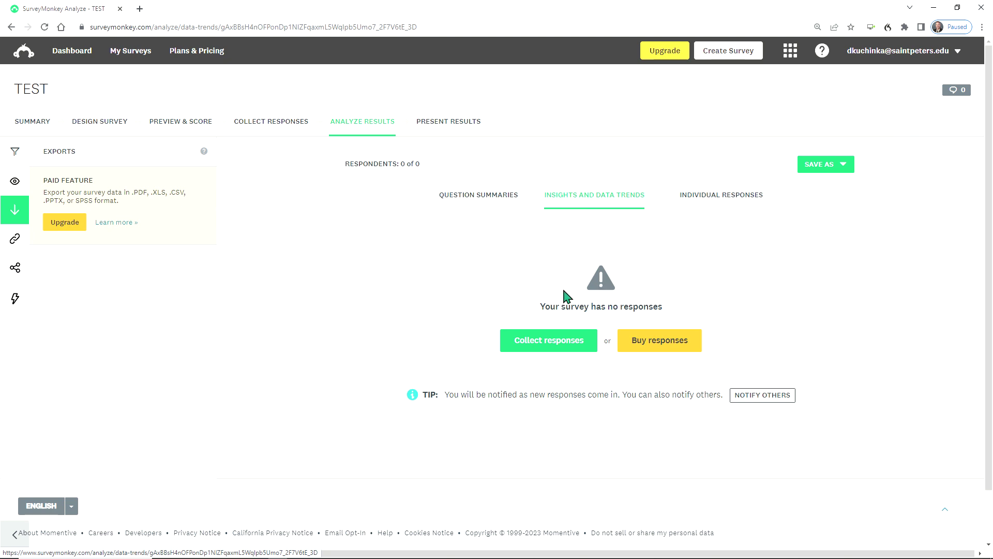
pyautogui.click(705, 202)
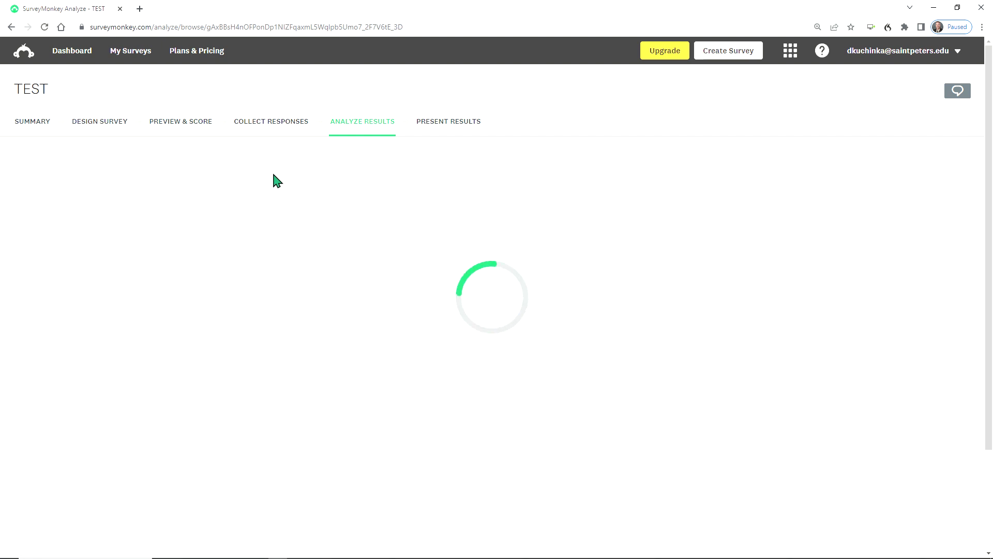
pyautogui.click(91, 122)
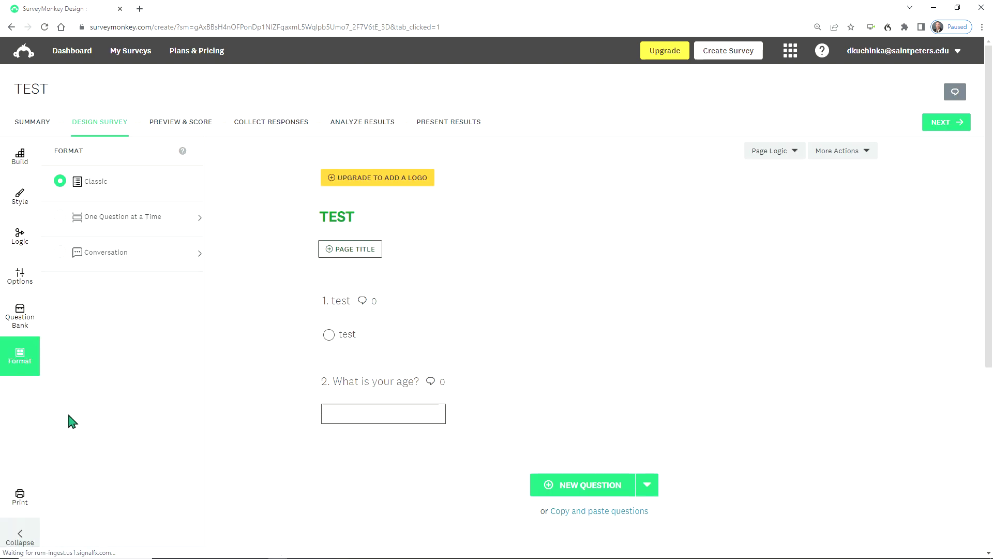
pyautogui.click(20, 496)
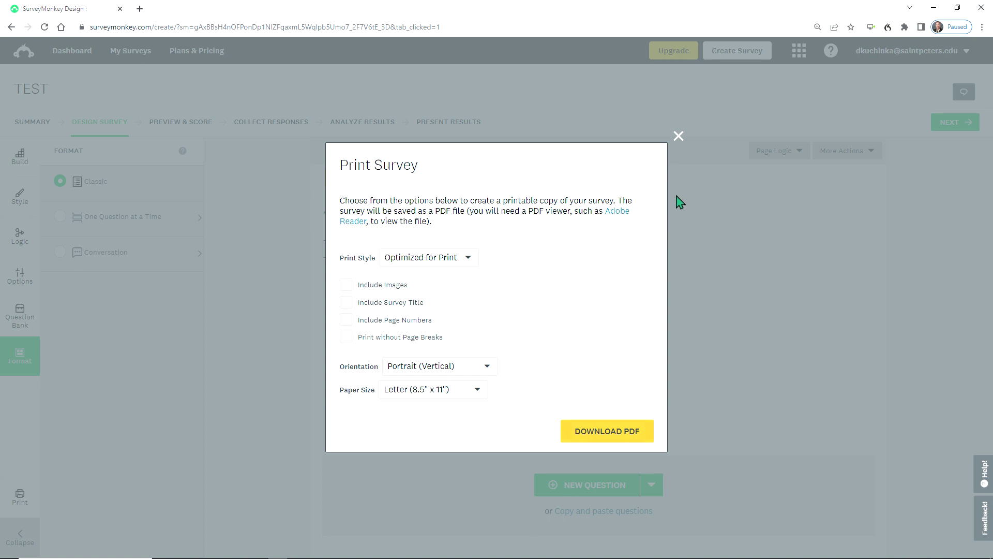
pyautogui.click(678, 137)
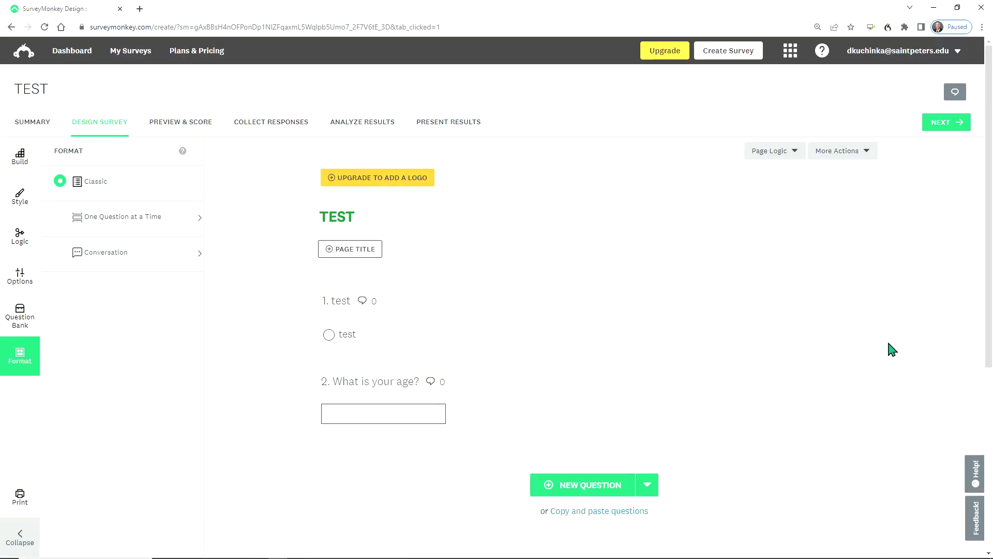